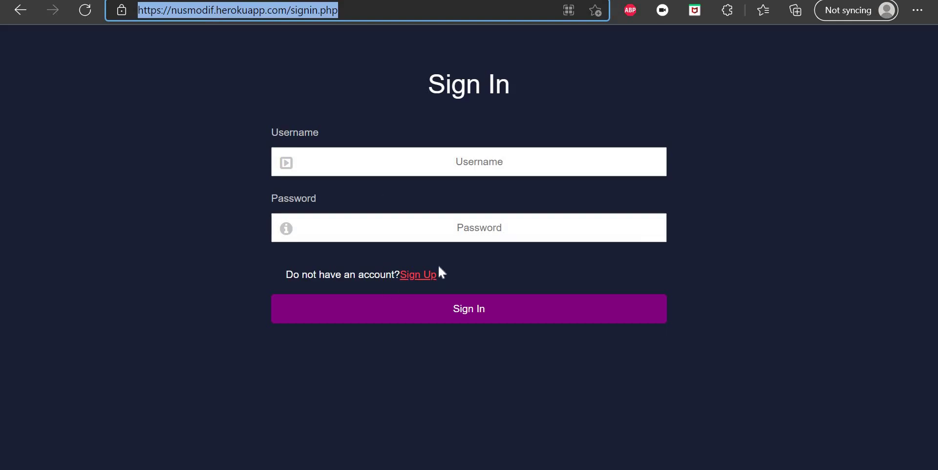
# Glance at the Sign Up page, then sign in as admin with the account password
pyautogui.click(422, 279)
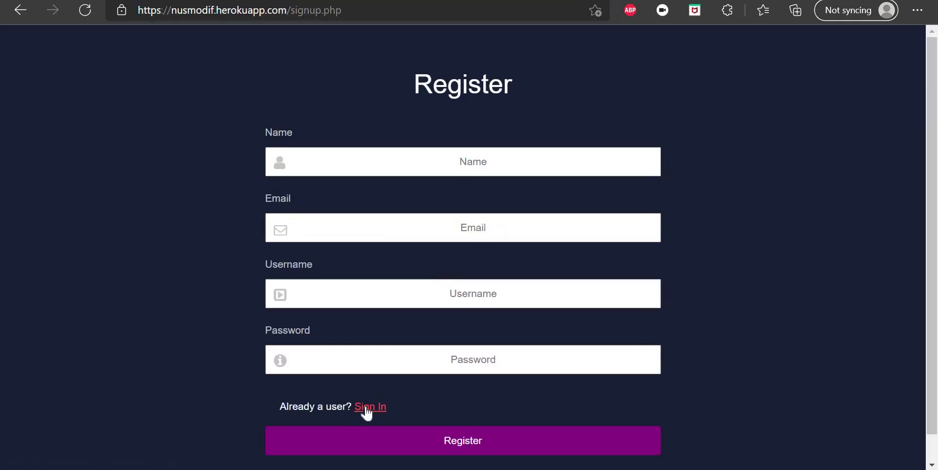
pyautogui.click(367, 413)
pyautogui.click(498, 166)
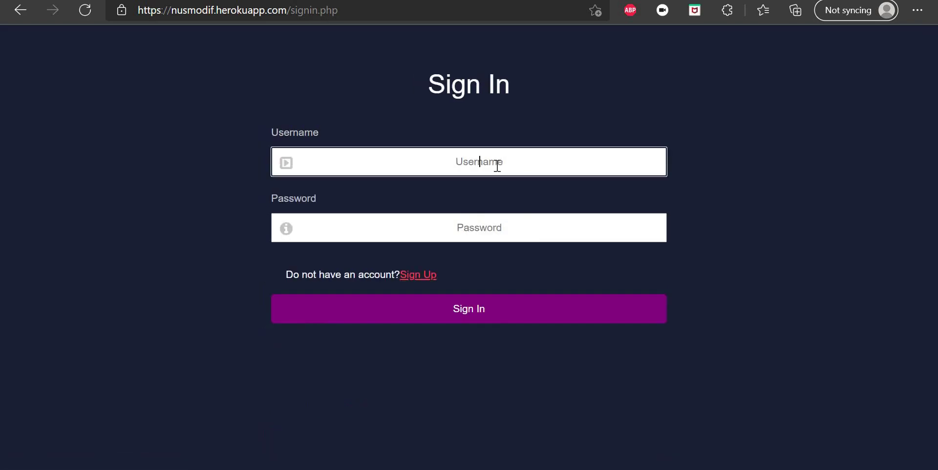
pyautogui.press('Tab')
pyautogui.press('Tab')
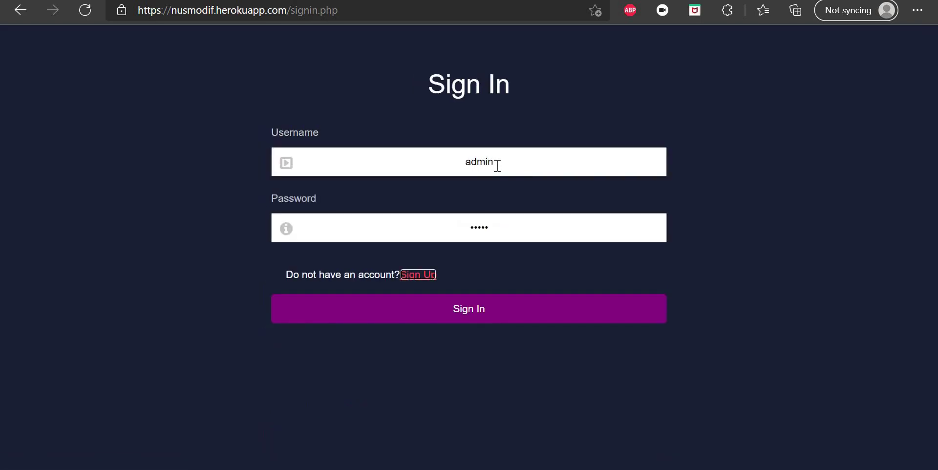
pyautogui.press('Tab')
pyautogui.press('Return')
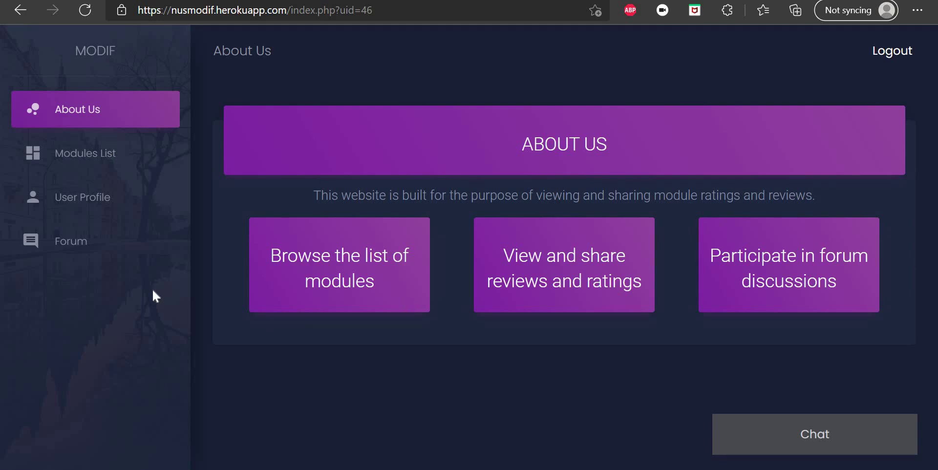
# Browse the Modules List and search CS2103, showing CS2103 and CS2103T
pyautogui.click(148, 160)
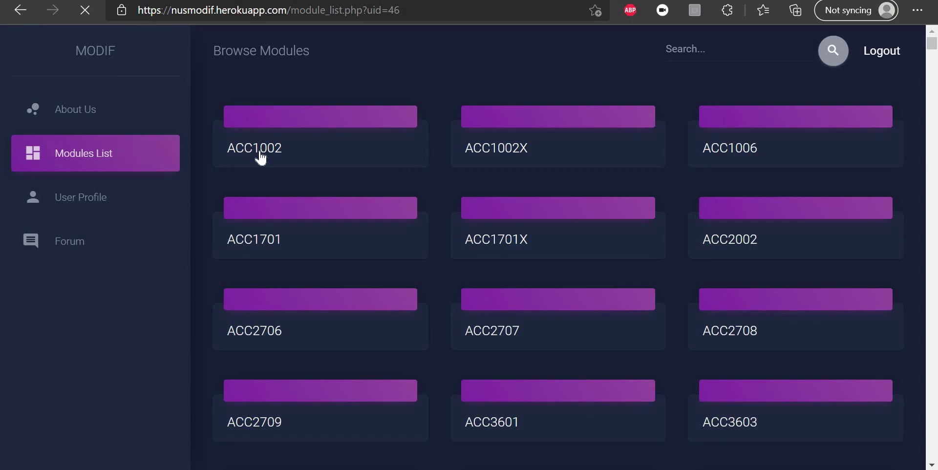
pyautogui.scroll(-5, 756, 59)
pyautogui.scroll(5, 714, 59)
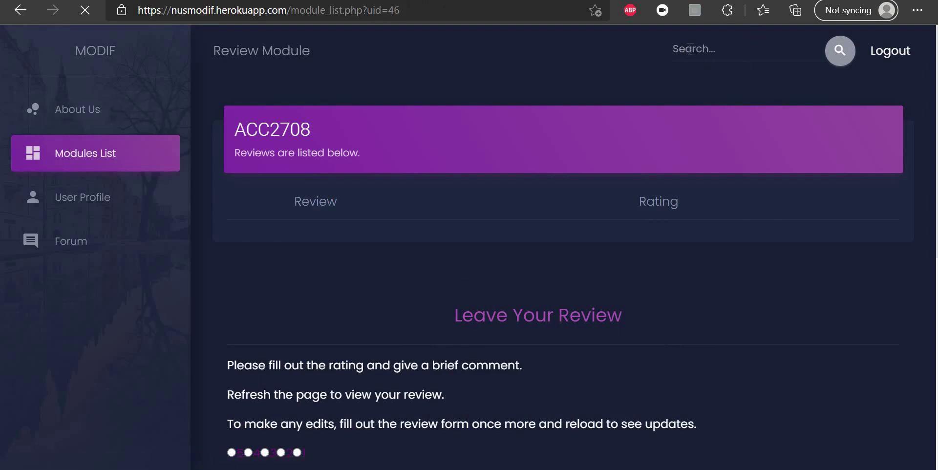
pyautogui.write('CS')
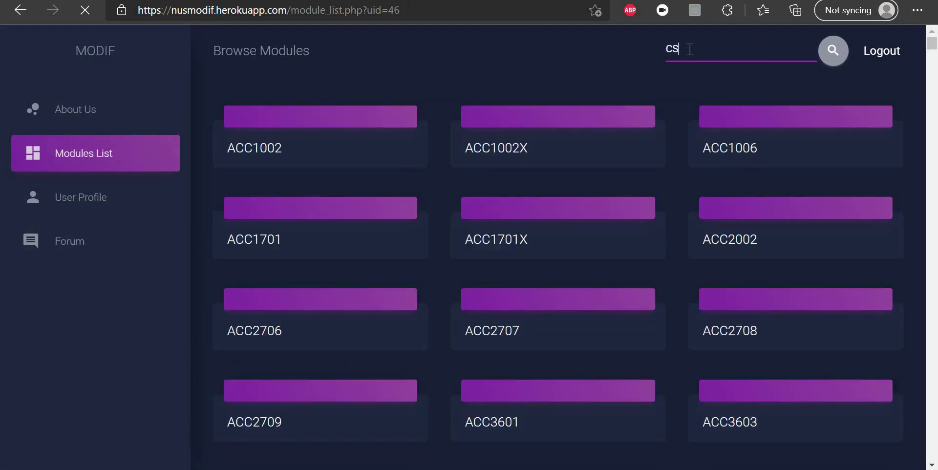
pyautogui.write('2103')
pyautogui.press('Return')
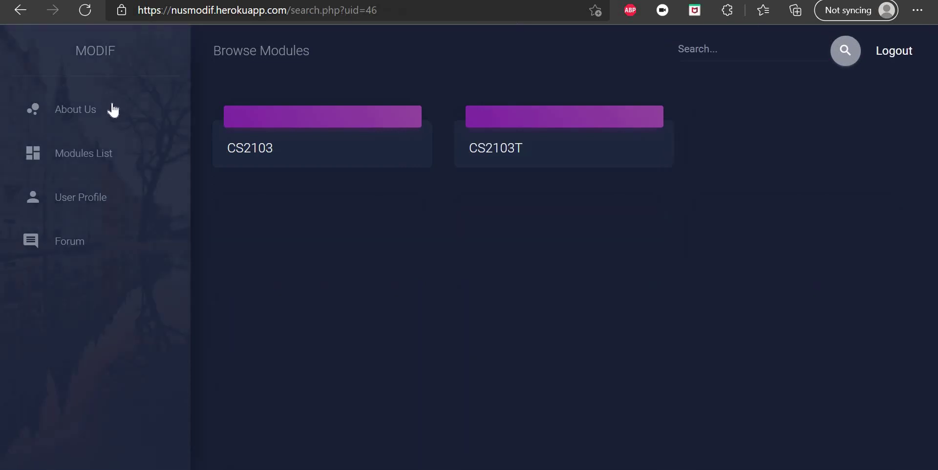
# Go from About Us through the Modules List to ACC1002's review page
pyautogui.click(113, 110)
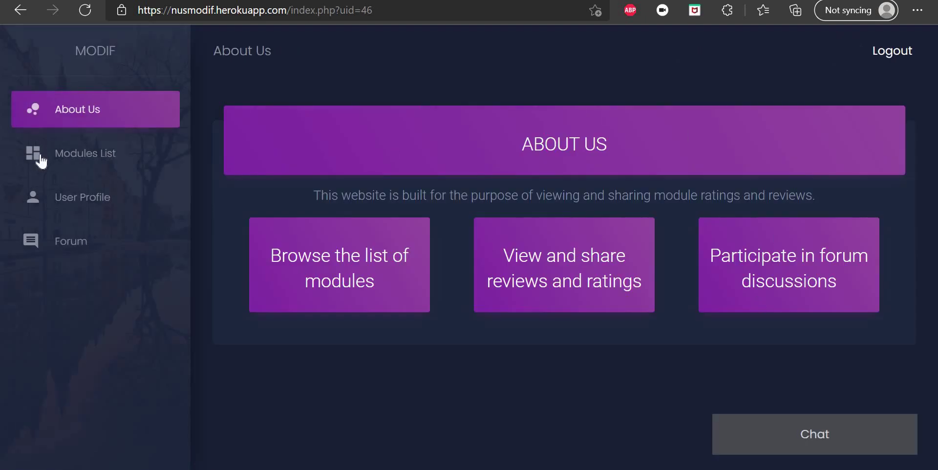
pyautogui.click(42, 160)
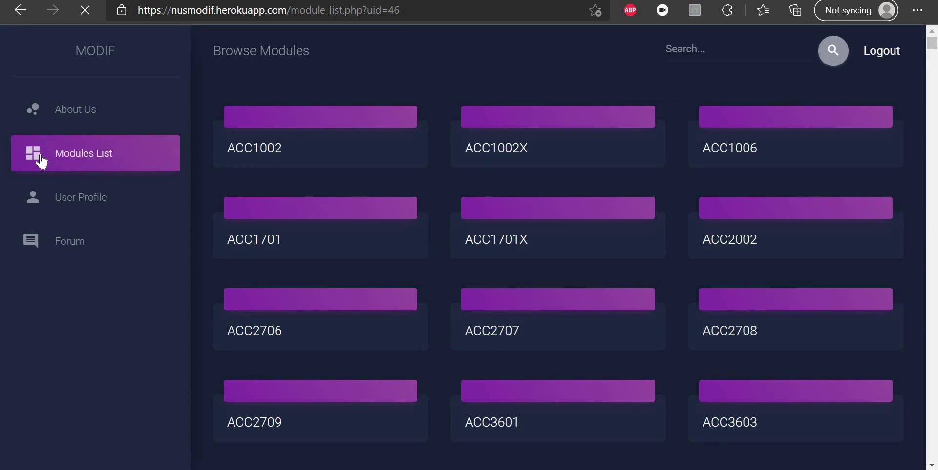
pyautogui.click(263, 158)
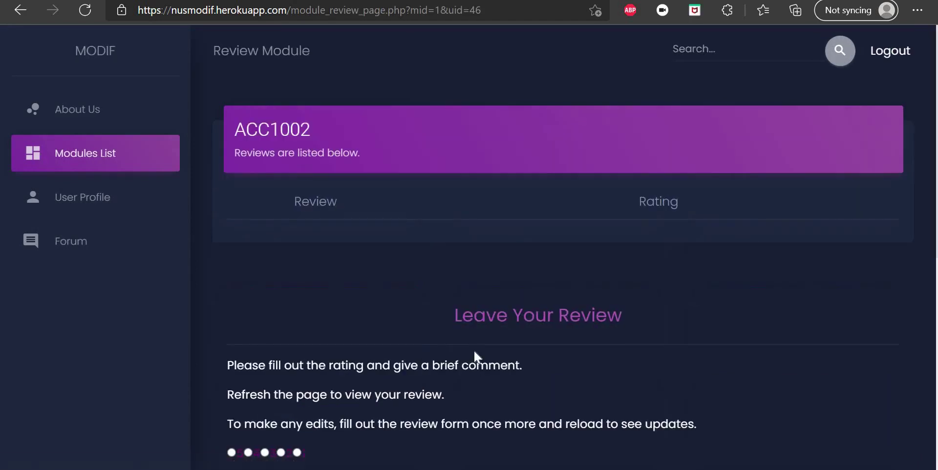
pyautogui.scroll(-2, 225, 383)
# Submit a 5-rated review reading 'test review' for ACC1002
pyautogui.click(231, 376)
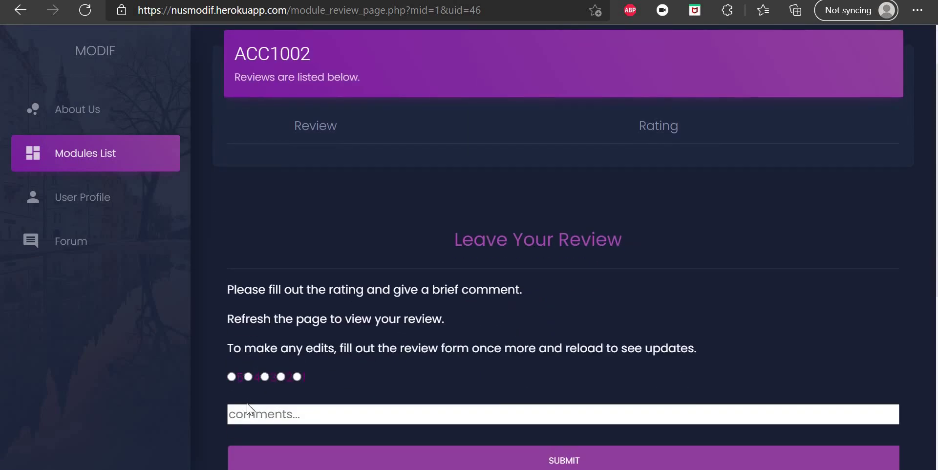
pyautogui.click(246, 414)
pyautogui.write('test')
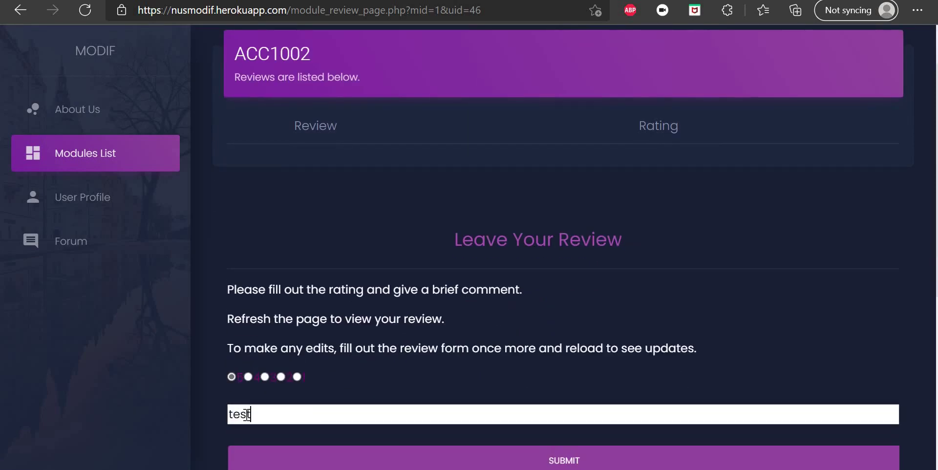
pyautogui.write(' review')
pyautogui.click(289, 460)
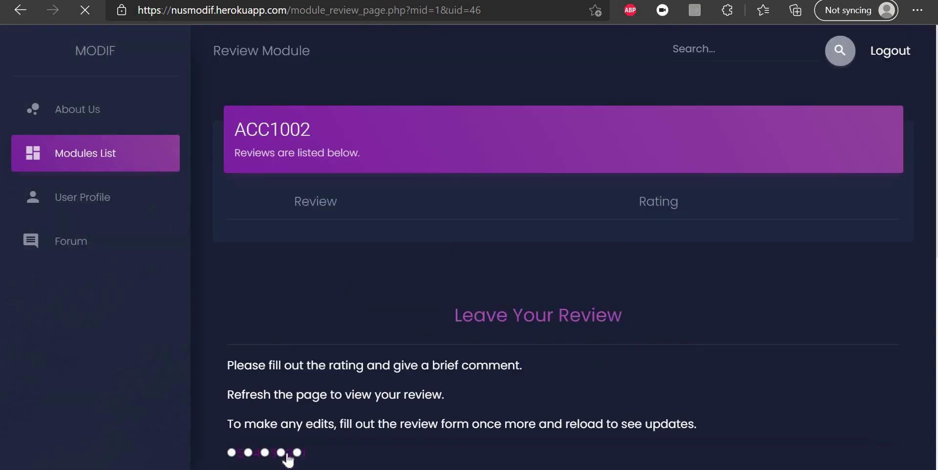
# Reload ACC1002 so the new review shows, then return to About Us
pyautogui.moveTo(228, 370); pyautogui.dragTo(429, 399)
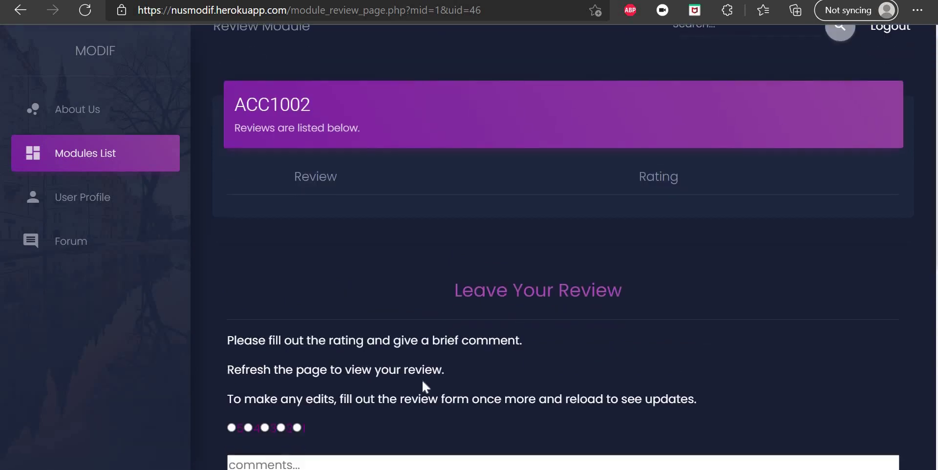
pyautogui.click(89, 8)
pyautogui.click(516, 116)
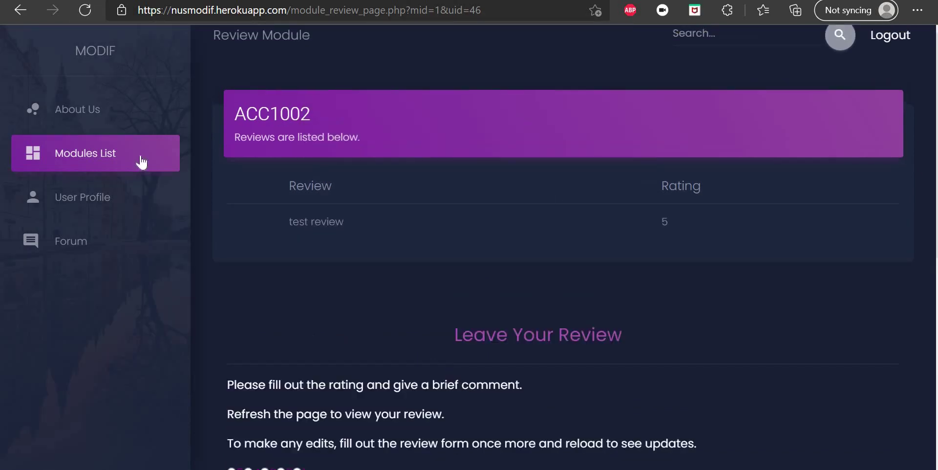
pyautogui.click(78, 110)
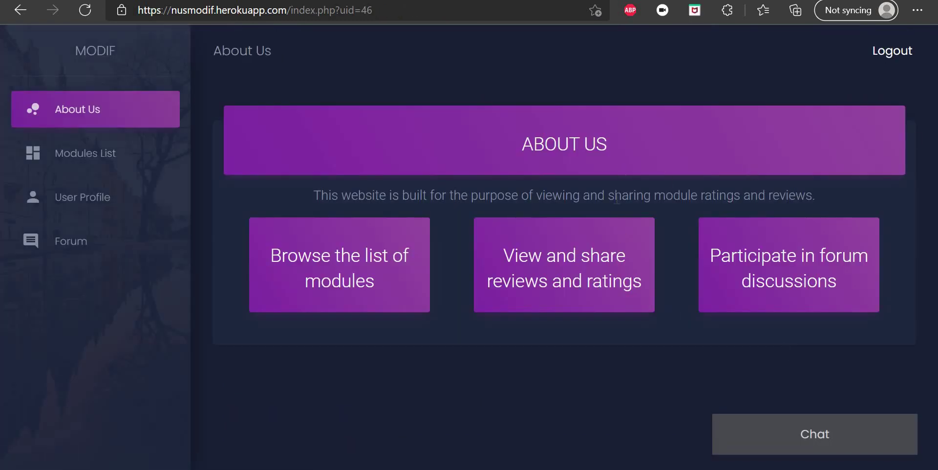
# Create a Forum thread titled 'test thread' with details 'test'
pyautogui.click(28, 249)
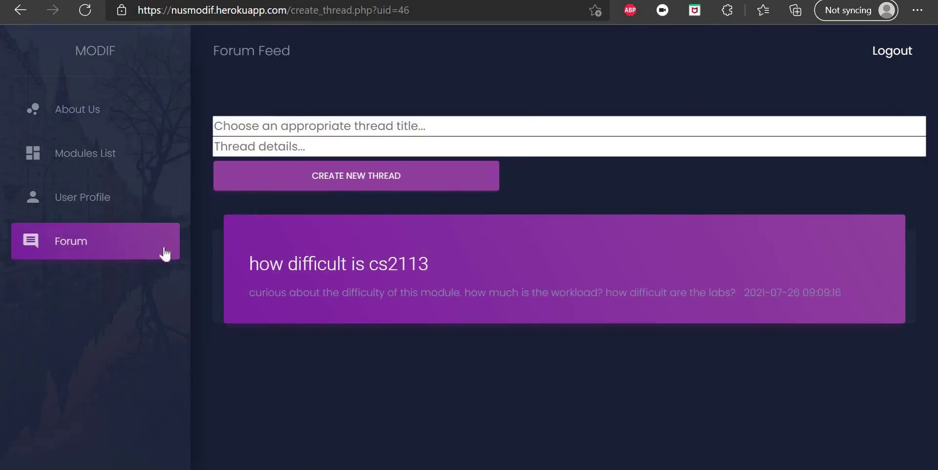
pyautogui.click(351, 121)
pyautogui.write('test')
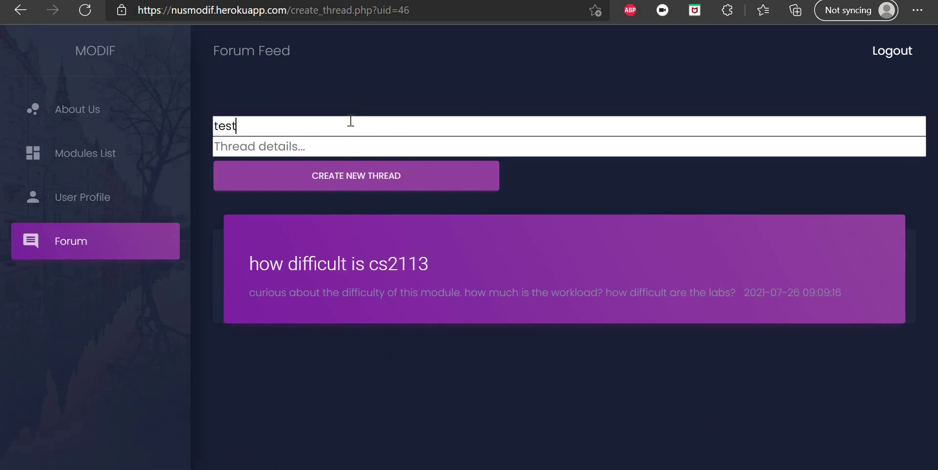
pyautogui.write('threa')
pyautogui.write('s')
pyautogui.write('d')
pyautogui.click(327, 147)
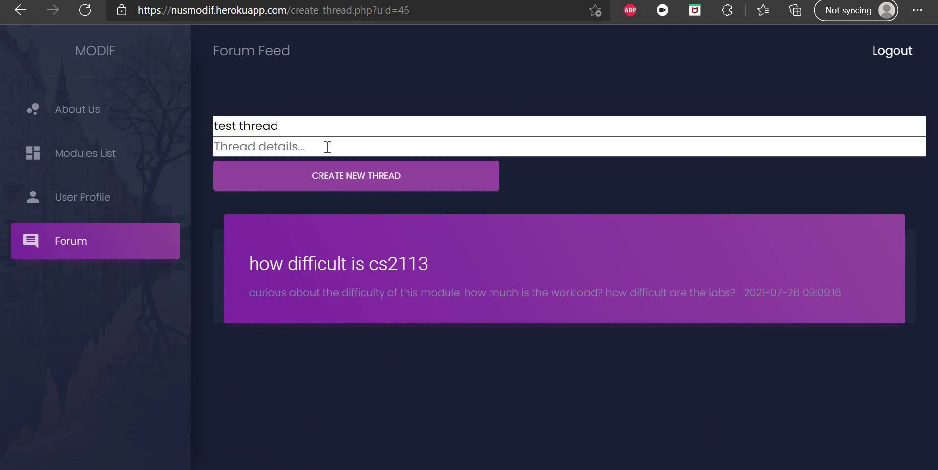
pyautogui.write('ess')
pyautogui.press('BackSpace')
pyautogui.press('BackSpace')
pyautogui.press('BackSpace')
pyautogui.write('test')
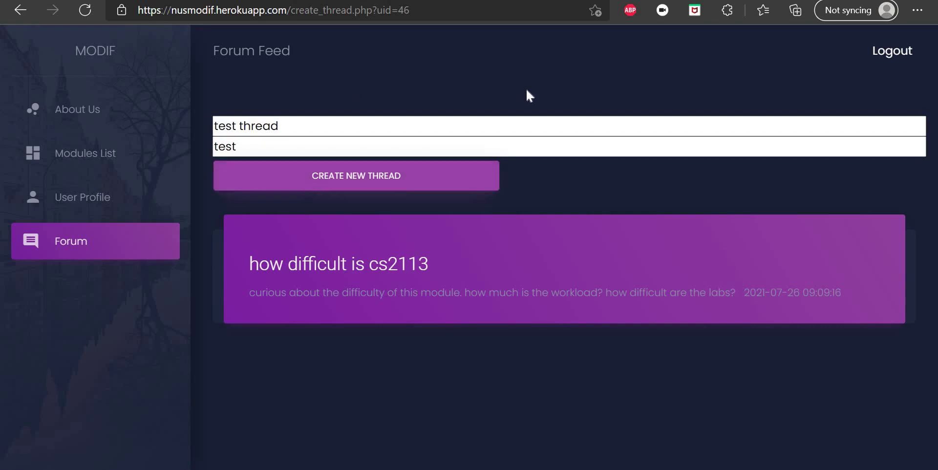
pyautogui.click(372, 186)
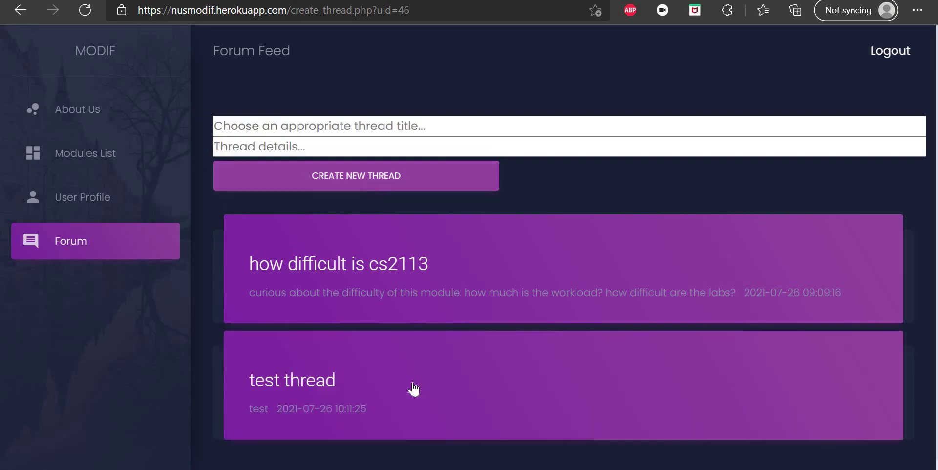
# Post 'test post' in the 'how difficult is cs2113' thread
pyautogui.click(363, 267)
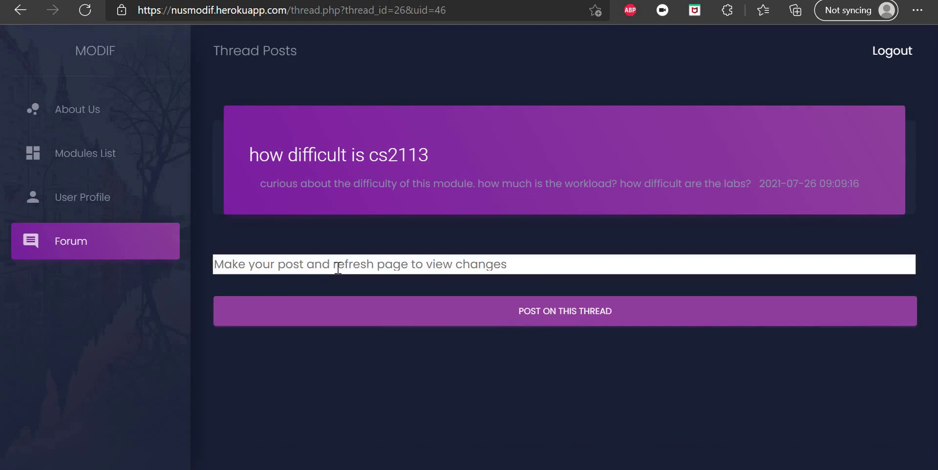
pyautogui.write('t')
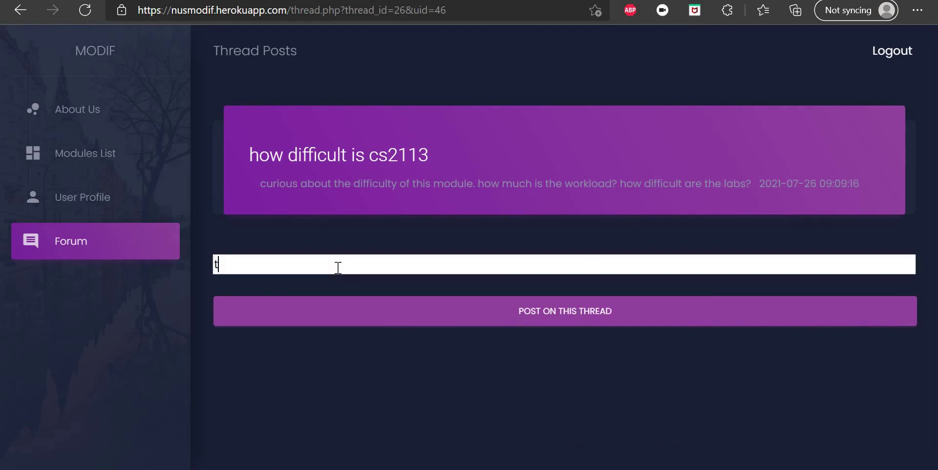
pyautogui.write('est post')
pyautogui.click(412, 305)
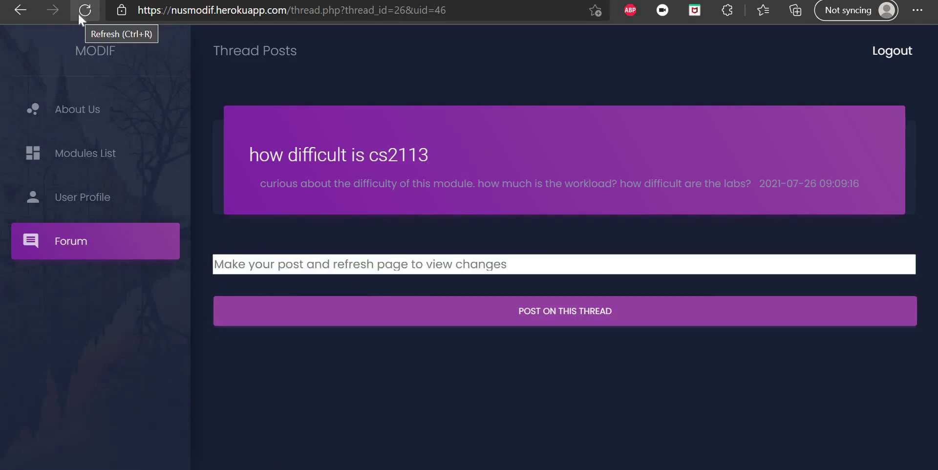
# Reload the thread so the post appears, then delete it
pyautogui.click(84, 18)
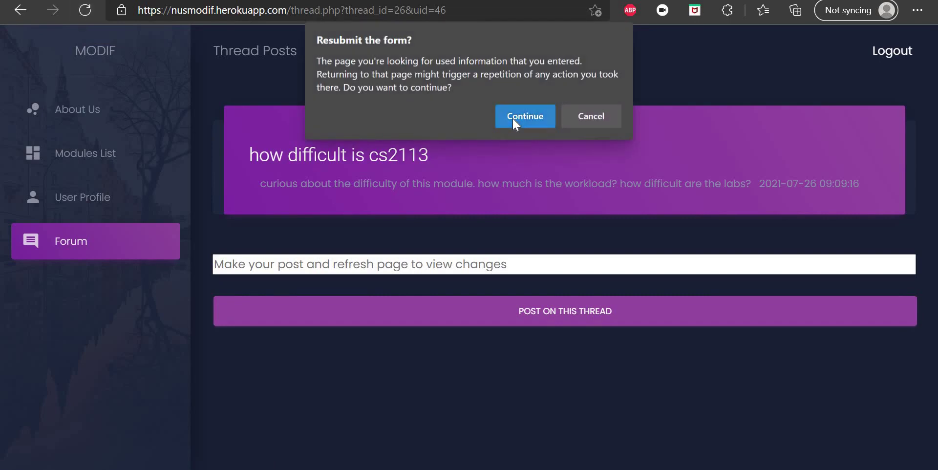
pyautogui.click(512, 117)
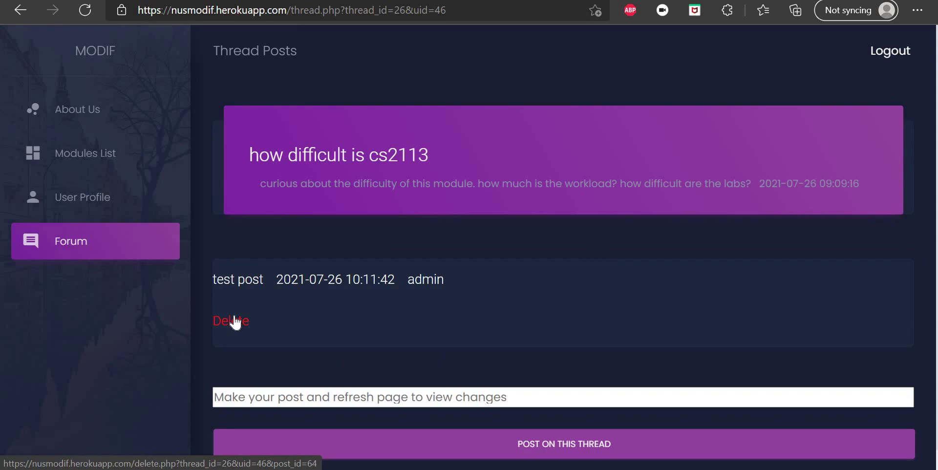
pyautogui.scroll(-1, 234, 317)
pyautogui.click(236, 306)
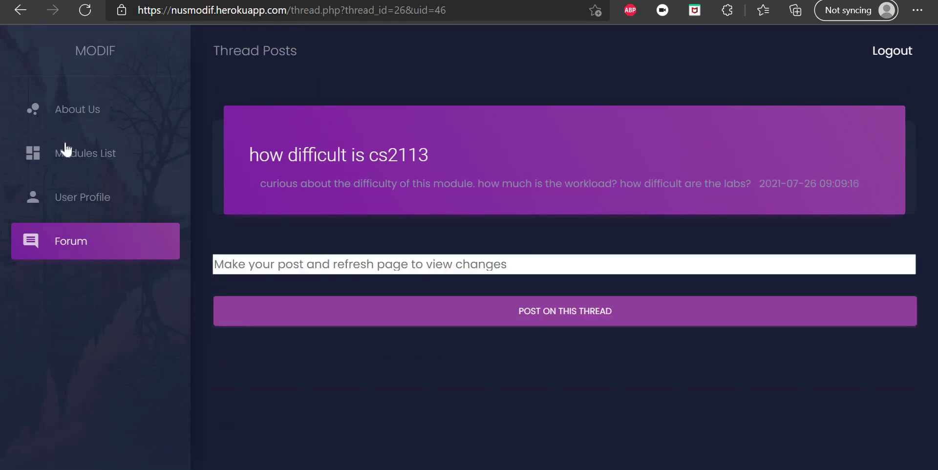
# From About Us, open the chatbot and send it 'test'
pyautogui.click(49, 105)
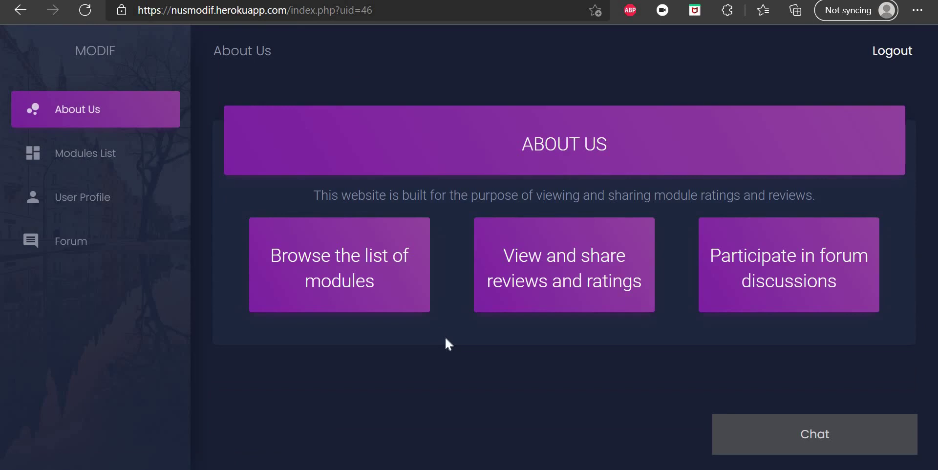
pyautogui.click(812, 441)
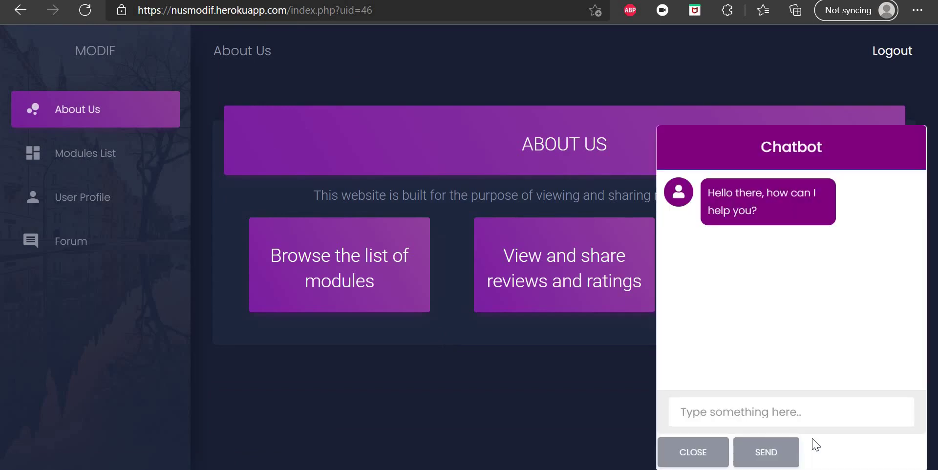
pyautogui.click(691, 418)
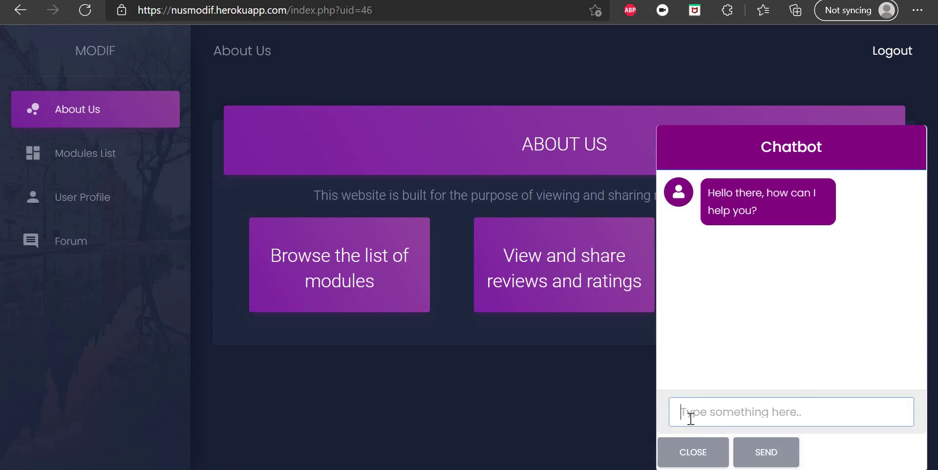
pyautogui.write('test')
pyautogui.click(779, 463)
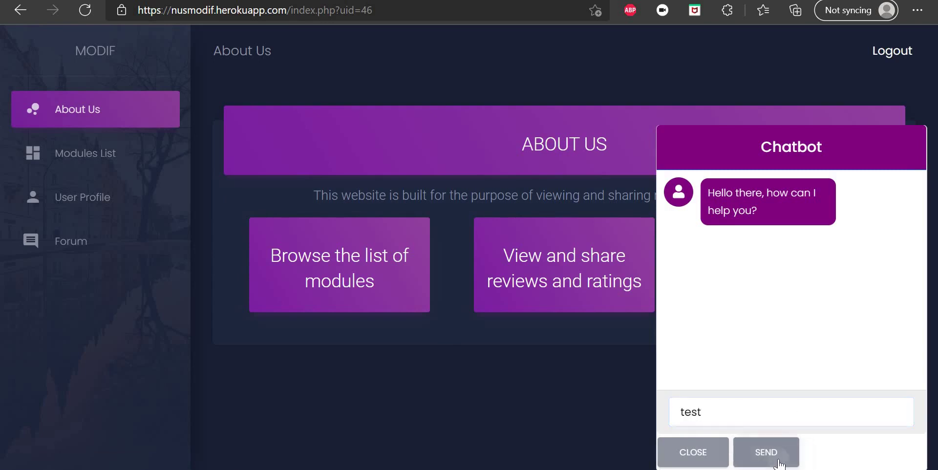
# Ask the chatbot about 'module'
pyautogui.click(761, 409)
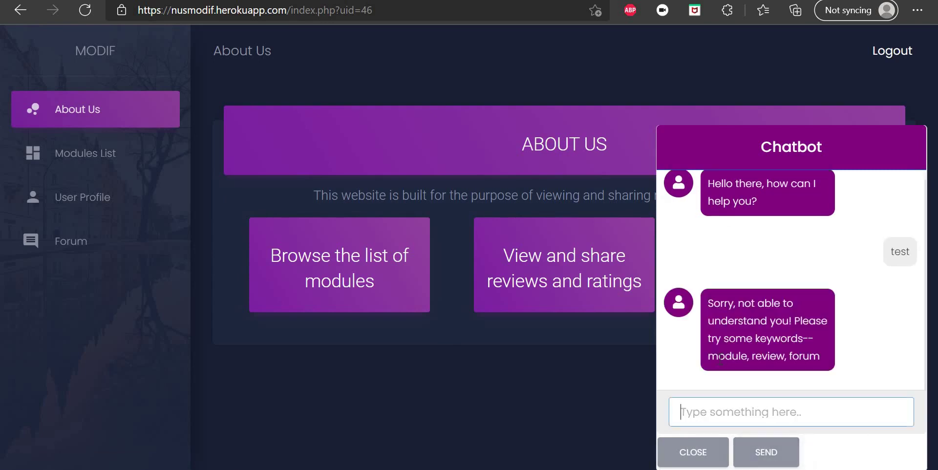
pyautogui.click(710, 359)
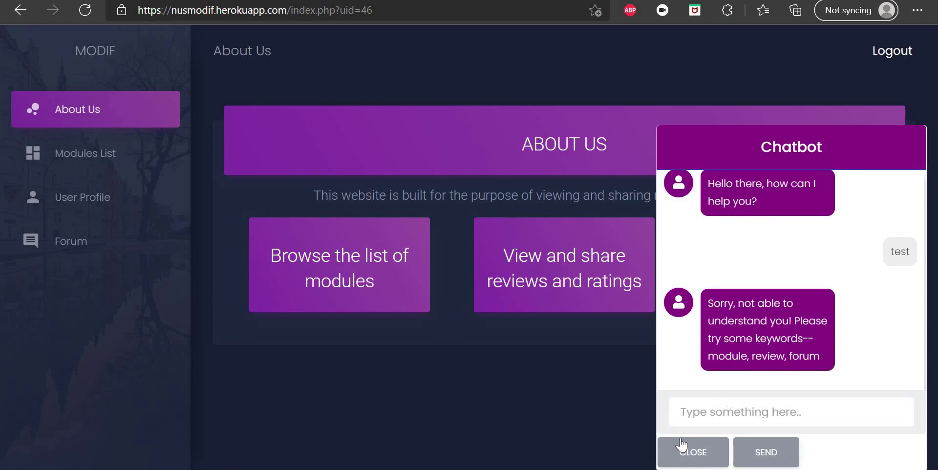
pyautogui.click(699, 419)
pyautogui.write('modu')
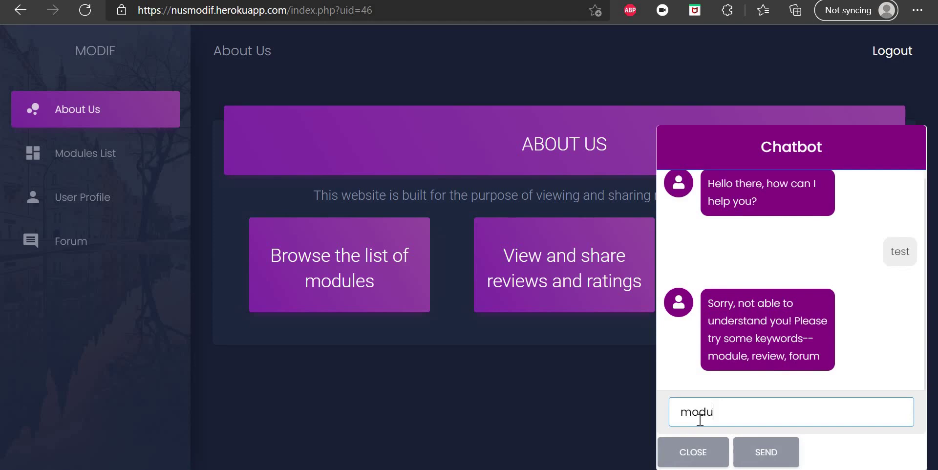
pyautogui.write('e')
pyautogui.press('BackSpace')
pyautogui.write('le')
pyautogui.click(764, 455)
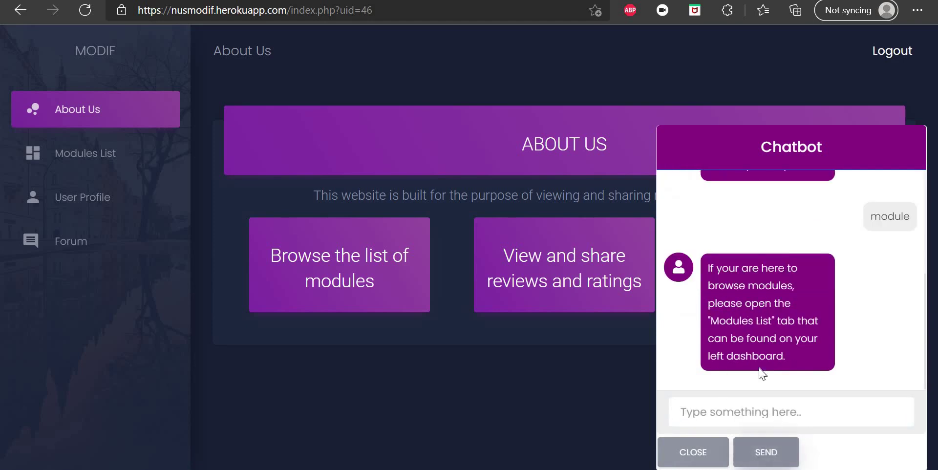
# Ask the chatbot about 'review', then close the chat
pyautogui.click(696, 420)
pyautogui.write('rec')
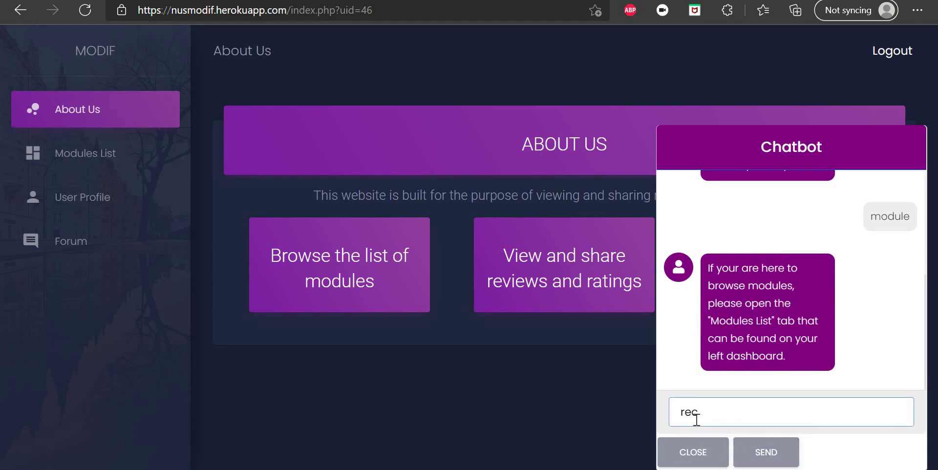
pyautogui.press('BackSpace')
pyautogui.write('view')
pyautogui.click(749, 462)
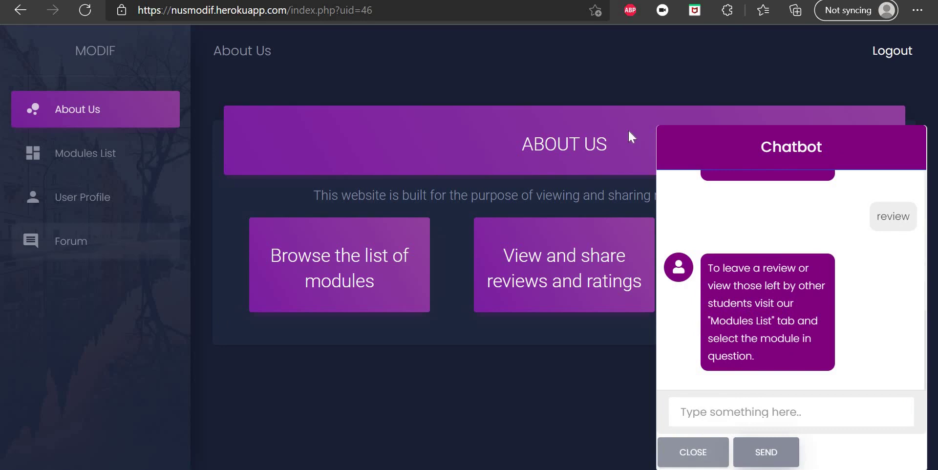
pyautogui.click(685, 461)
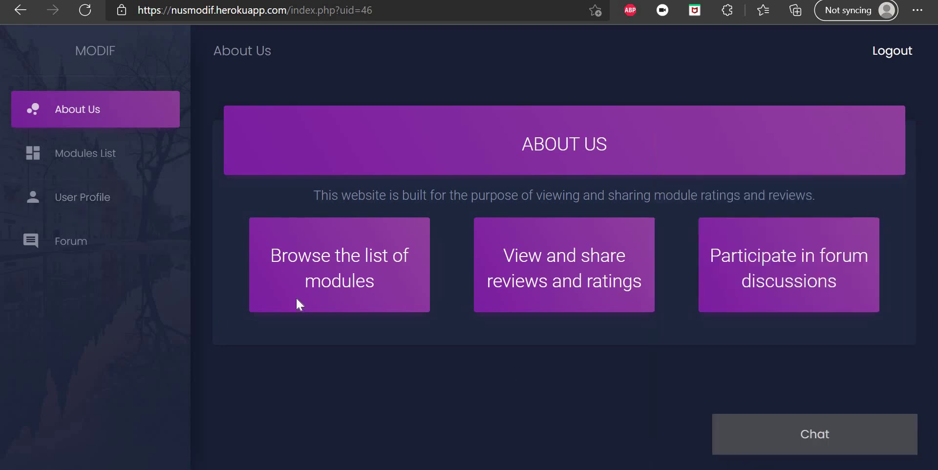
# Open User Profile and highlight the Level line and 'Bronze!'
pyautogui.click(160, 215)
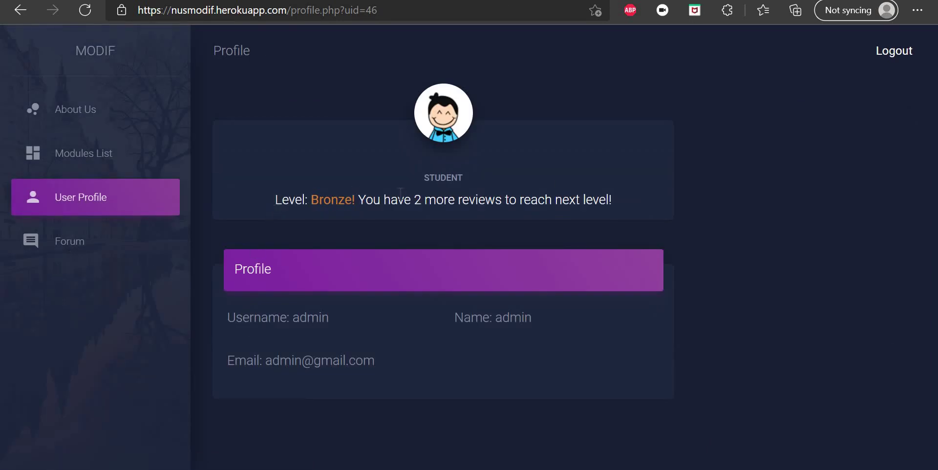
pyautogui.moveTo(275, 200); pyautogui.dragTo(612, 197)
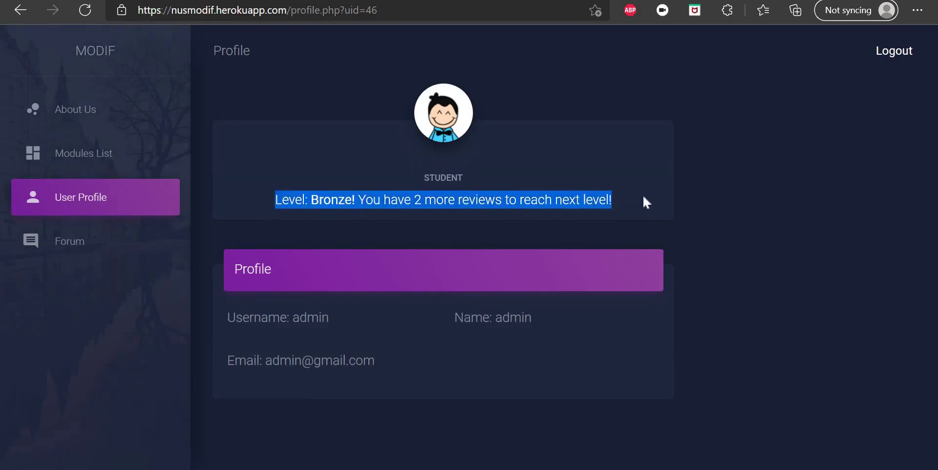
pyautogui.click(590, 196)
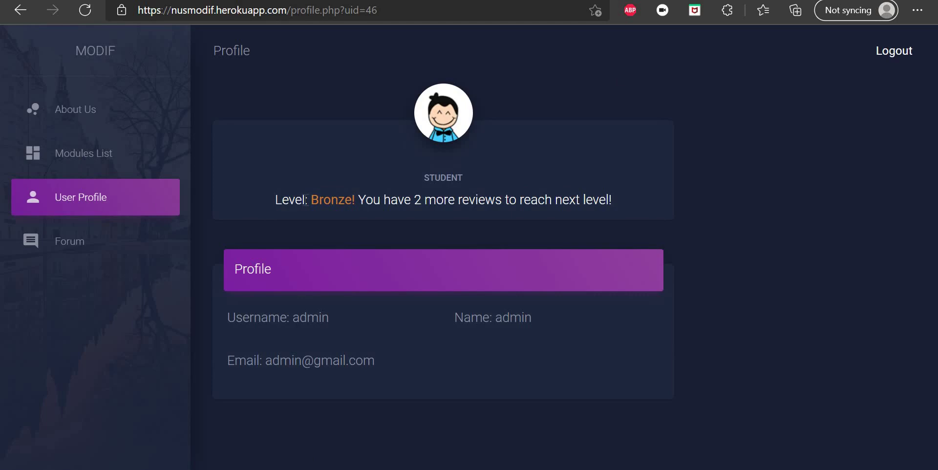
pyautogui.doubleClick(348, 207)
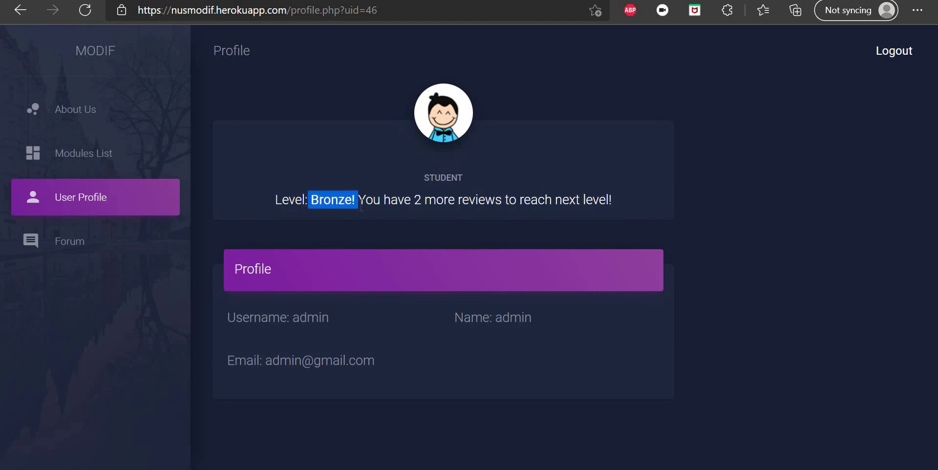
pyautogui.click(341, 174)
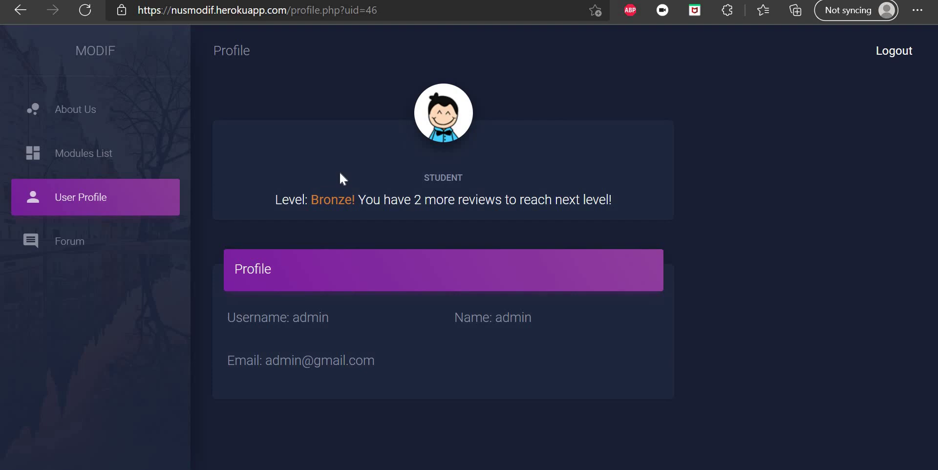
# Go back to About Us, then log out
pyautogui.click(91, 106)
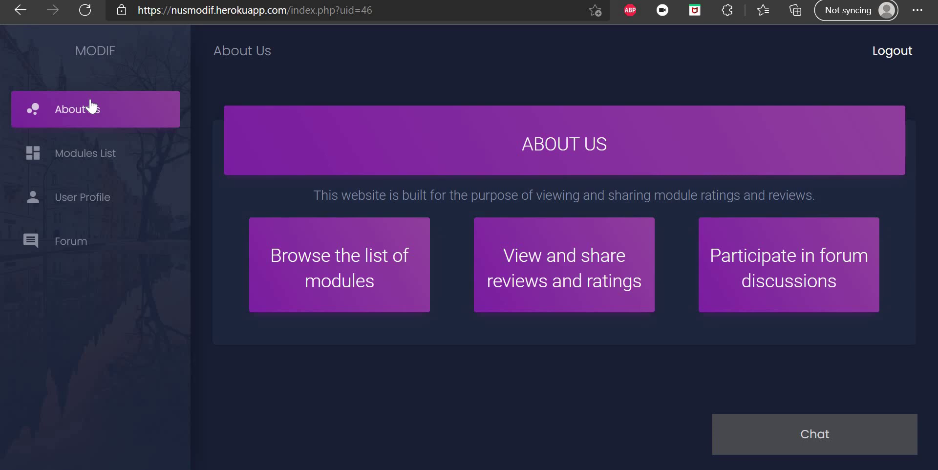
pyautogui.click(902, 66)
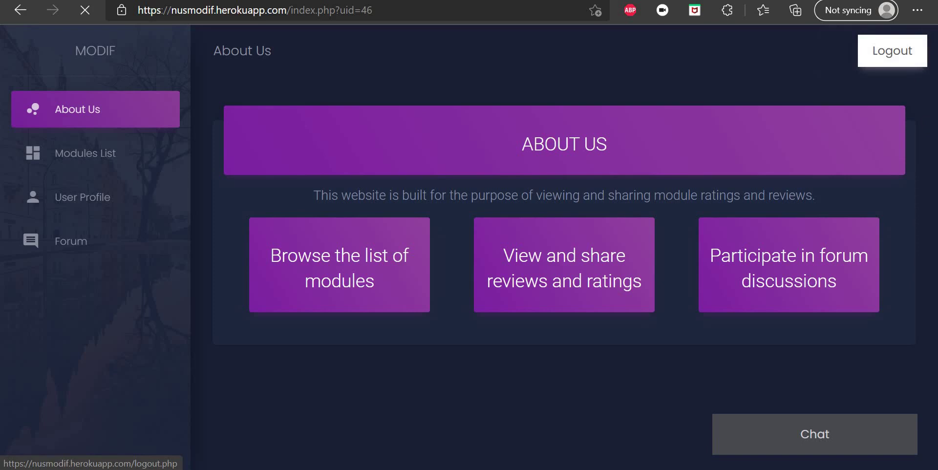